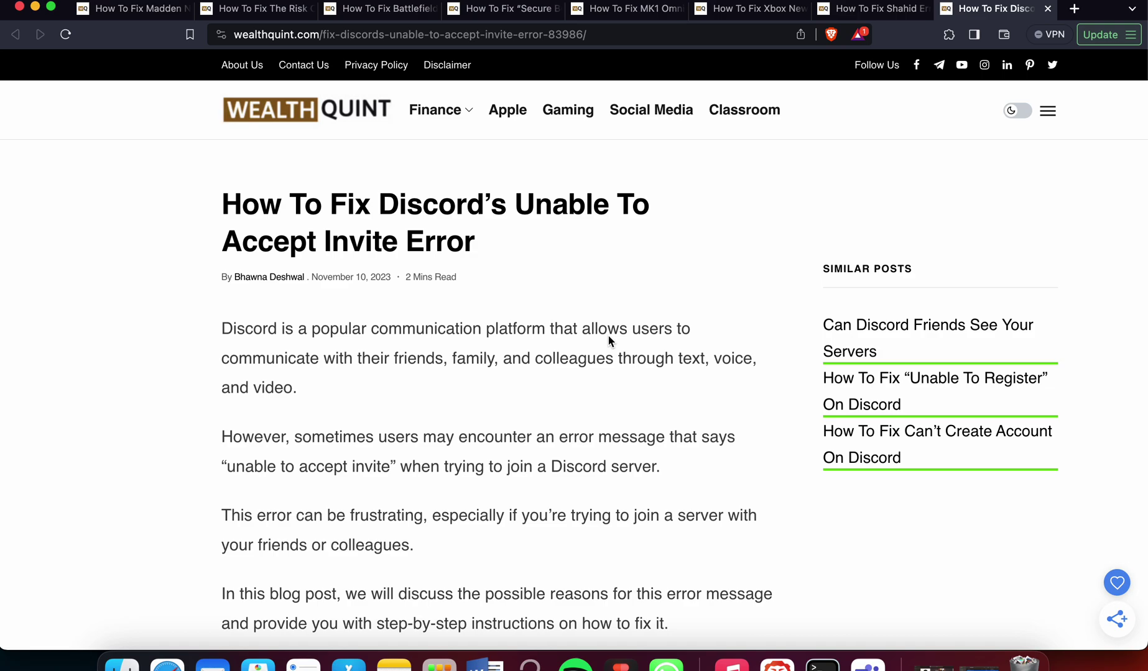
{"action": "scroll", "coordinate": [608, 336], "scroll_direction": "down", "scroll_amount": 5}
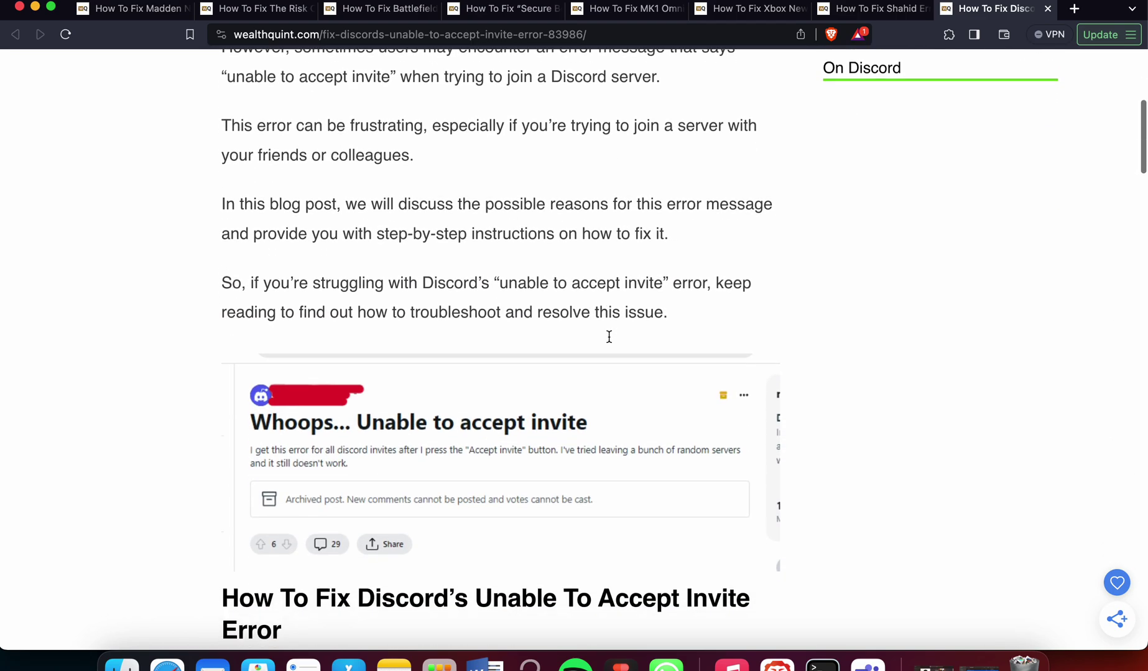
{"action": "scroll", "coordinate": [608, 336], "scroll_direction": "down", "scroll_amount": 5}
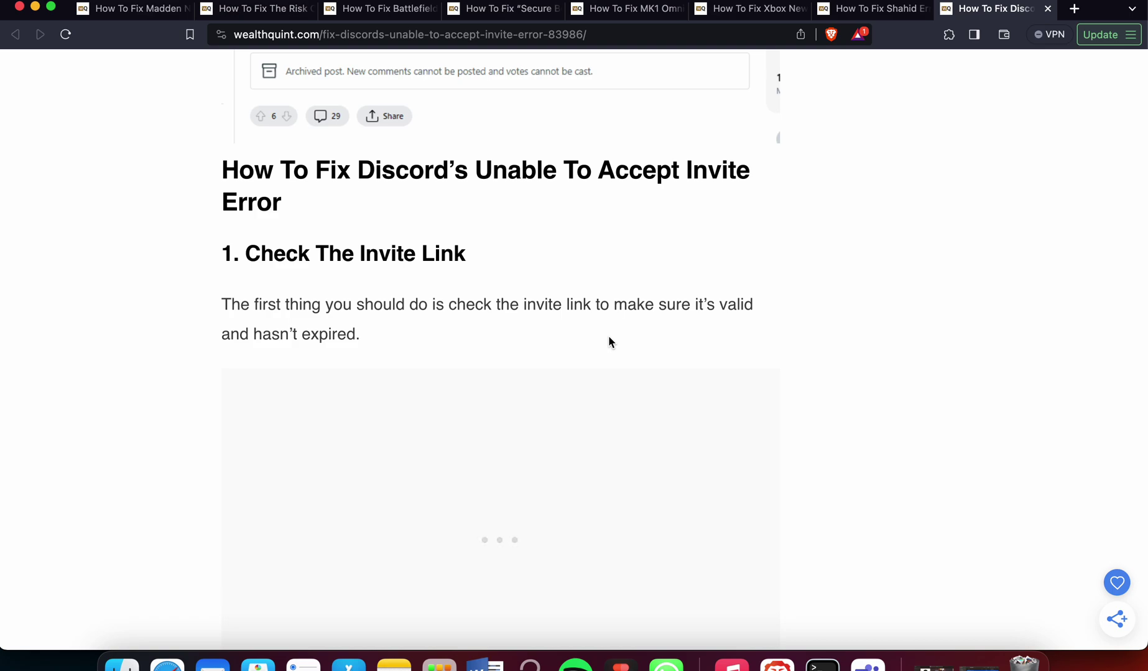
{"action": "scroll", "coordinate": [609, 337], "scroll_direction": "down", "scroll_amount": 1}
{"action": "scroll", "coordinate": [608, 338], "scroll_direction": "down", "scroll_amount": 2}
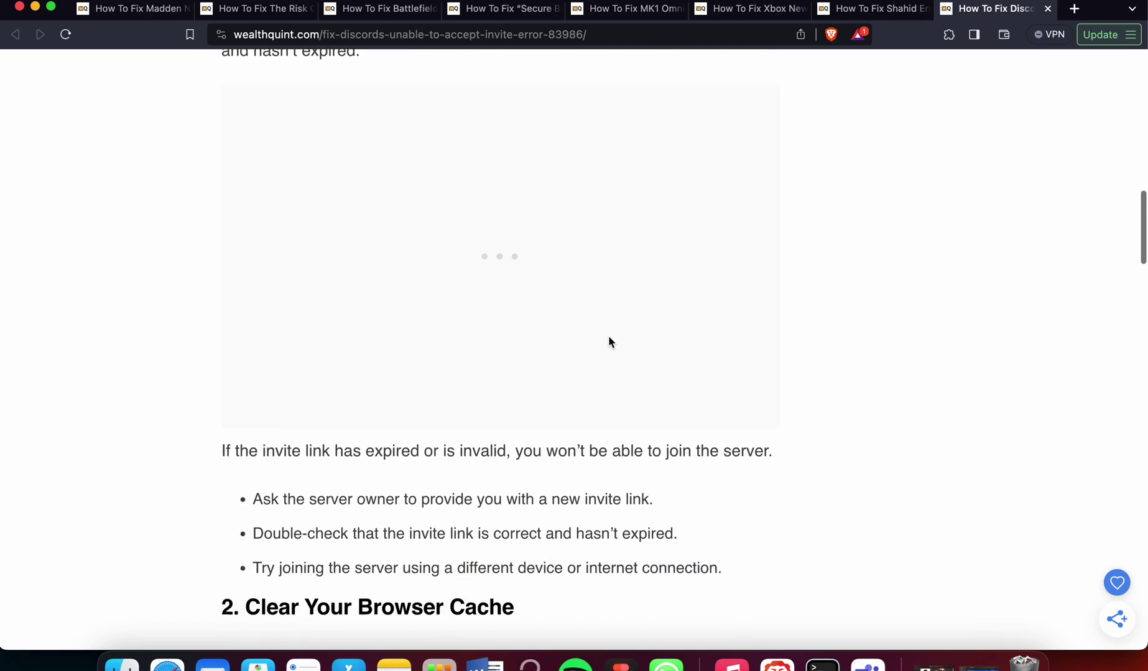
{"action": "scroll", "coordinate": [609, 337], "scroll_direction": "down", "scroll_amount": 2}
{"action": "scroll", "coordinate": [608, 335], "scroll_direction": "down", "scroll_amount": 1}
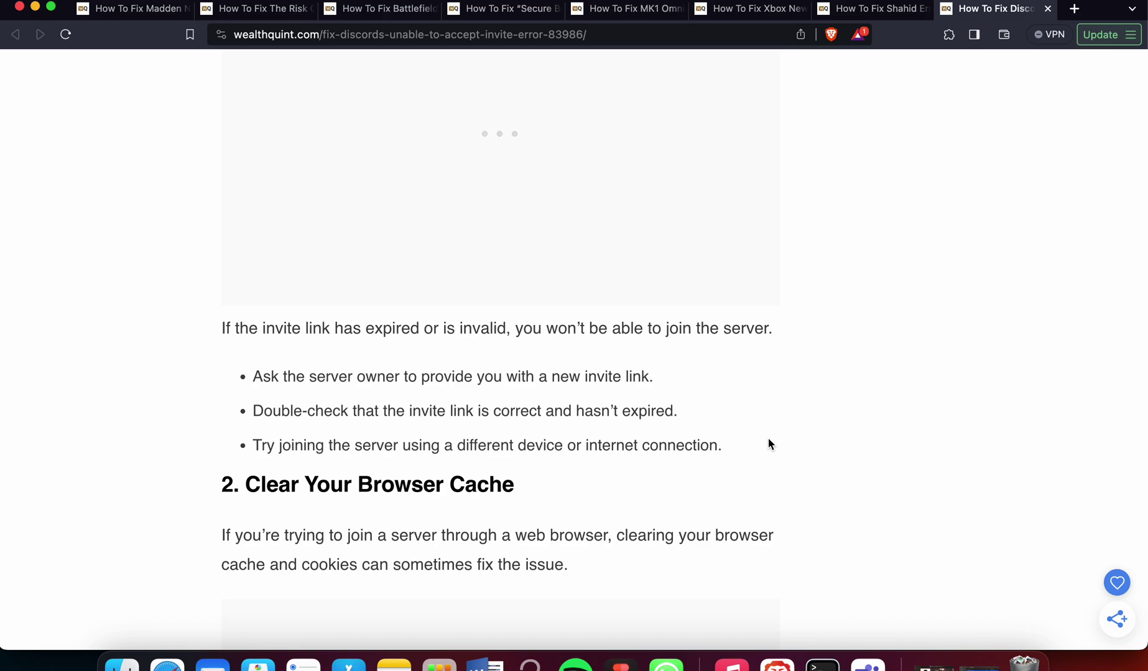
{"action": "scroll", "coordinate": [768, 439], "scroll_direction": "down", "scroll_amount": 1}
{"action": "scroll", "coordinate": [768, 439], "scroll_direction": "down", "scroll_amount": 2}
{"action": "scroll", "coordinate": [767, 441], "scroll_direction": "down", "scroll_amount": 3}
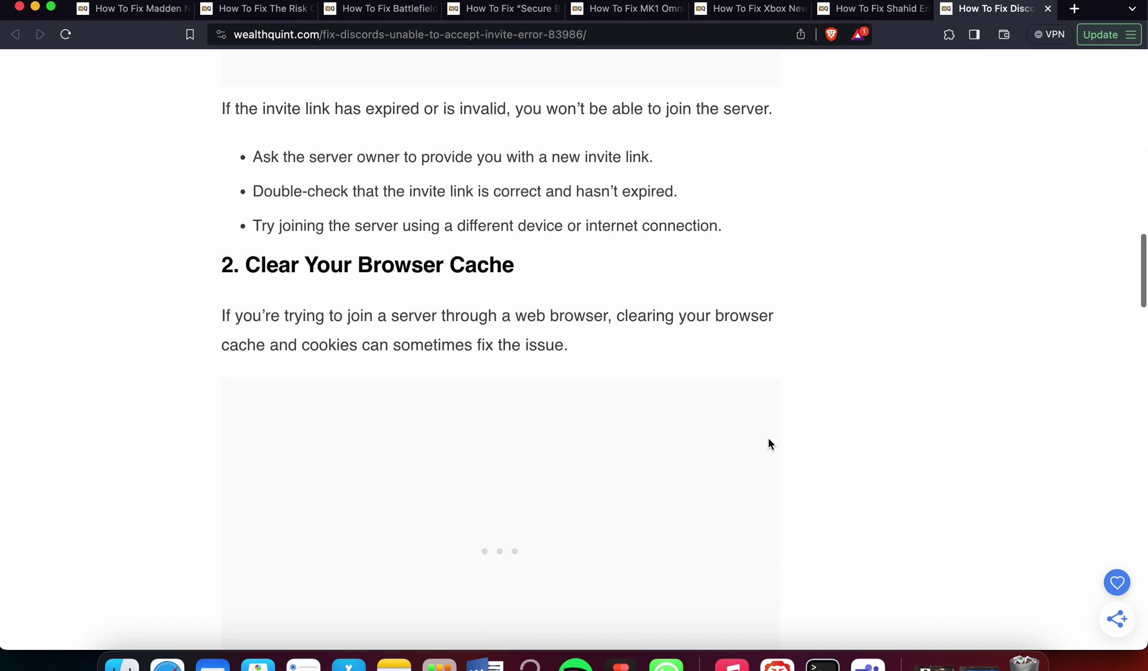
{"action": "scroll", "coordinate": [768, 442], "scroll_direction": "down", "scroll_amount": 2}
{"action": "scroll", "coordinate": [768, 442], "scroll_direction": "down", "scroll_amount": 3}
{"action": "scroll", "coordinate": [768, 441], "scroll_direction": "down", "scroll_amount": 2}
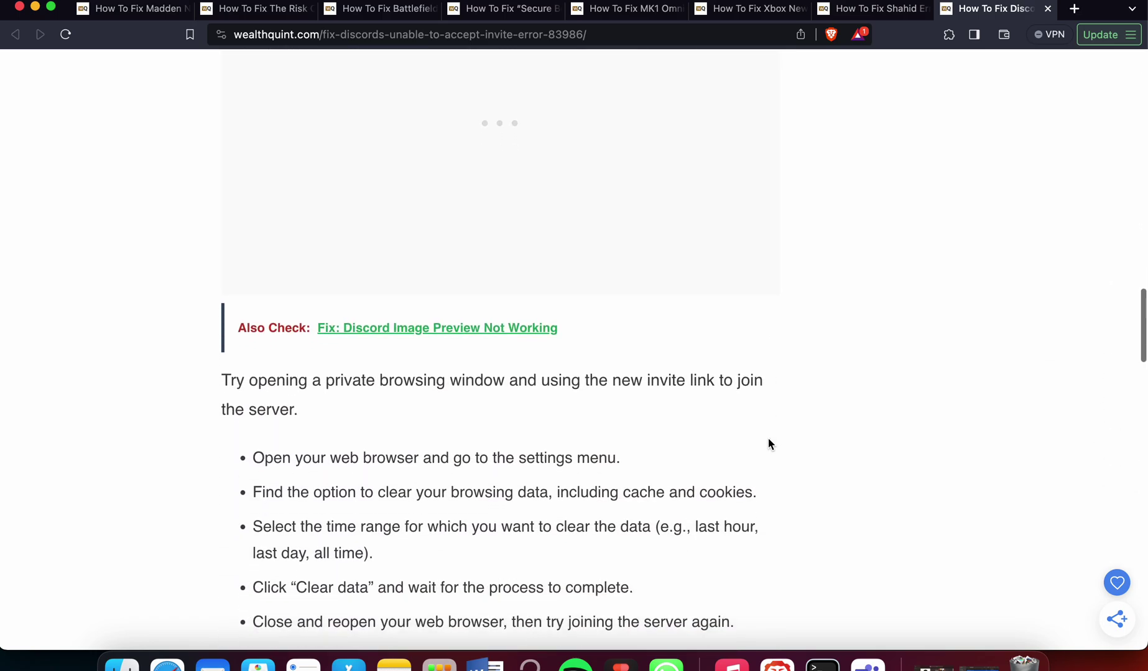
{"action": "scroll", "coordinate": [768, 442], "scroll_direction": "up", "scroll_amount": 1}
{"action": "scroll", "coordinate": [768, 441], "scroll_direction": "up", "scroll_amount": 3}
{"action": "scroll", "coordinate": [768, 441], "scroll_direction": "up", "scroll_amount": 1}
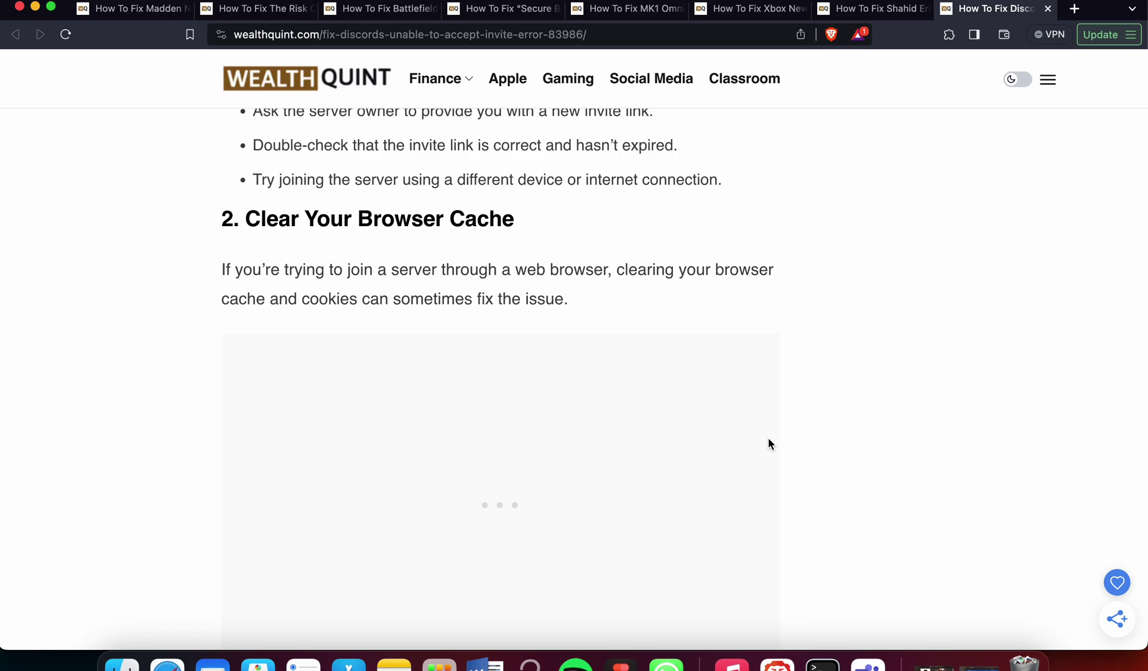
{"action": "scroll", "coordinate": [767, 439], "scroll_direction": "down", "scroll_amount": 1}
{"action": "scroll", "coordinate": [767, 440], "scroll_direction": "down", "scroll_amount": 2}
{"action": "scroll", "coordinate": [767, 440], "scroll_direction": "down", "scroll_amount": 2}
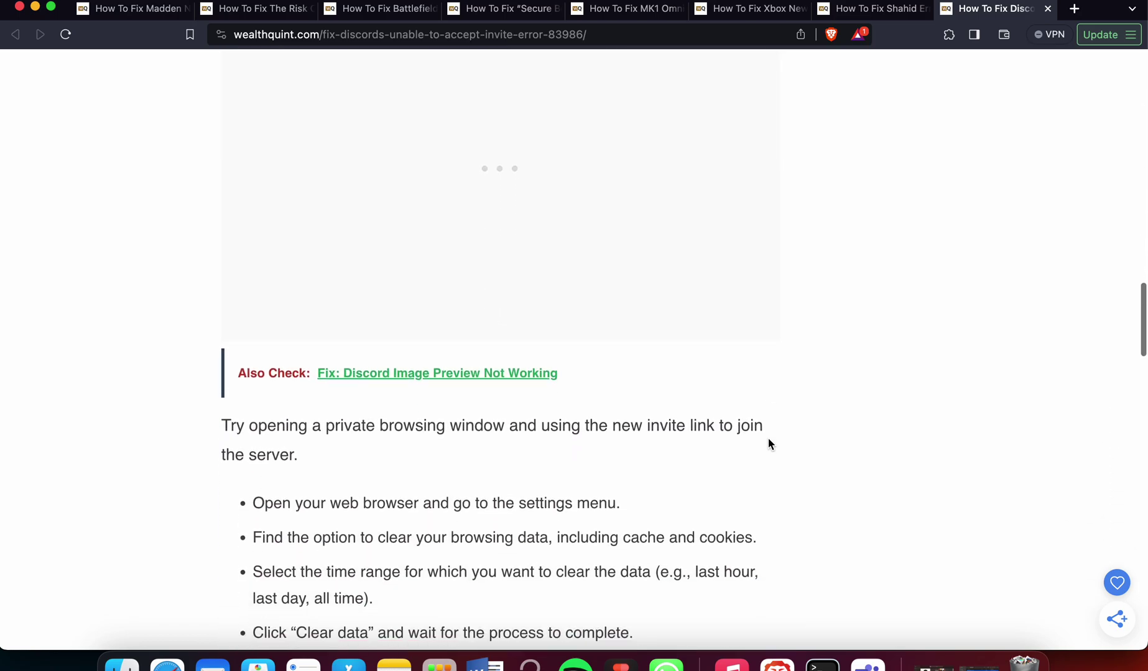
{"action": "scroll", "coordinate": [768, 444], "scroll_direction": "down", "scroll_amount": 1}
{"action": "scroll", "coordinate": [768, 444], "scroll_direction": "down", "scroll_amount": 1}
{"action": "scroll", "coordinate": [768, 443], "scroll_direction": "down", "scroll_amount": 1}
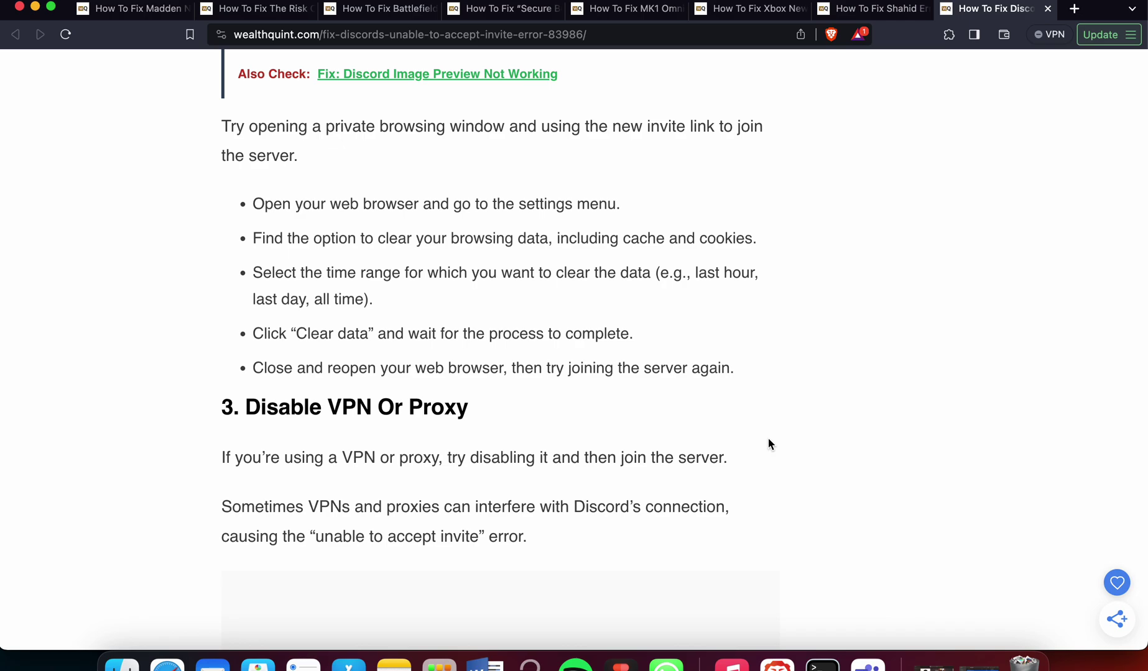
{"action": "scroll", "coordinate": [768, 440], "scroll_direction": "down", "scroll_amount": 2}
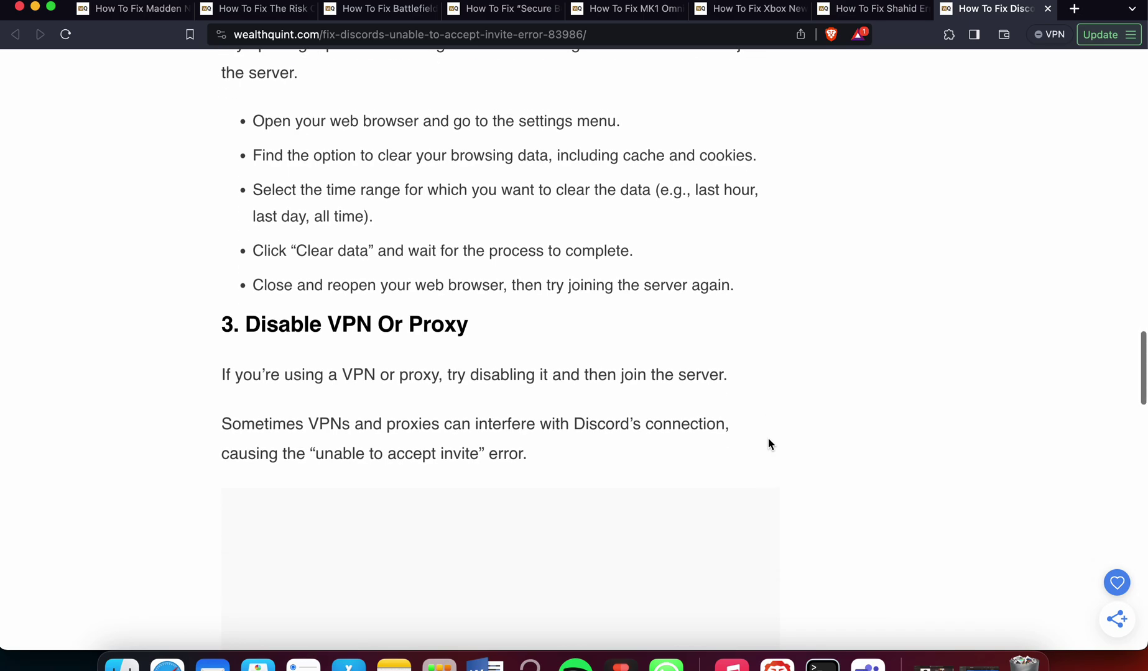
{"action": "scroll", "coordinate": [767, 439], "scroll_direction": "down", "scroll_amount": 3}
{"action": "scroll", "coordinate": [770, 453], "scroll_direction": "down", "scroll_amount": 1}
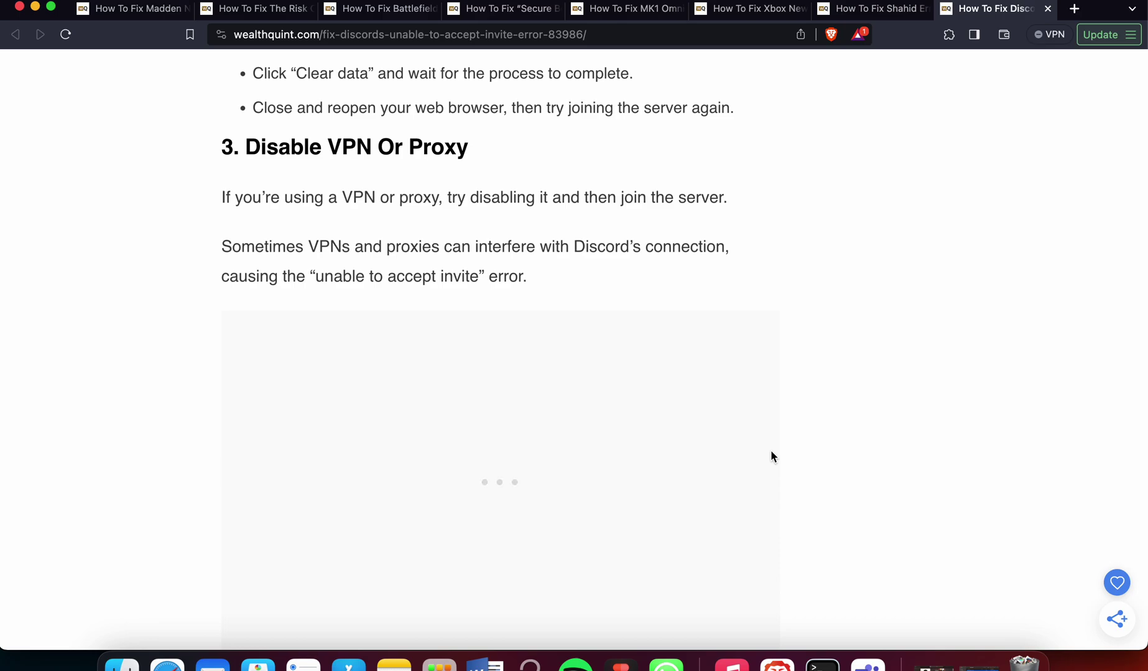
{"action": "scroll", "coordinate": [770, 457], "scroll_direction": "down", "scroll_amount": 1}
{"action": "scroll", "coordinate": [770, 457], "scroll_direction": "down", "scroll_amount": 5}
{"action": "scroll", "coordinate": [771, 456], "scroll_direction": "down", "scroll_amount": 1}
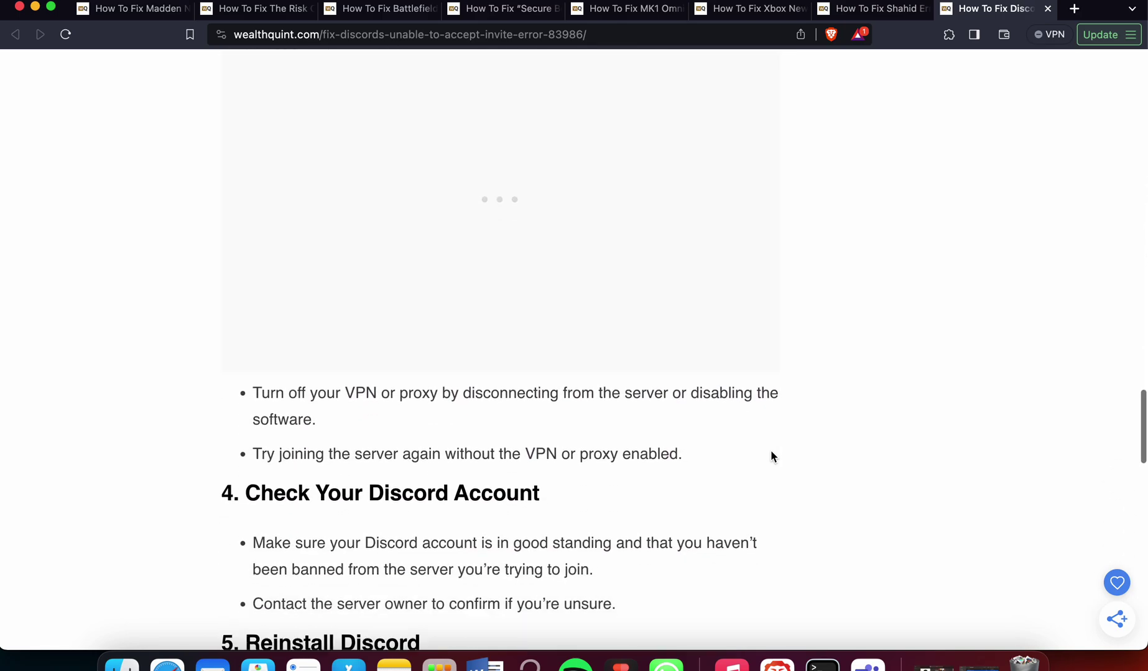
{"action": "scroll", "coordinate": [770, 457], "scroll_direction": "down", "scroll_amount": 3}
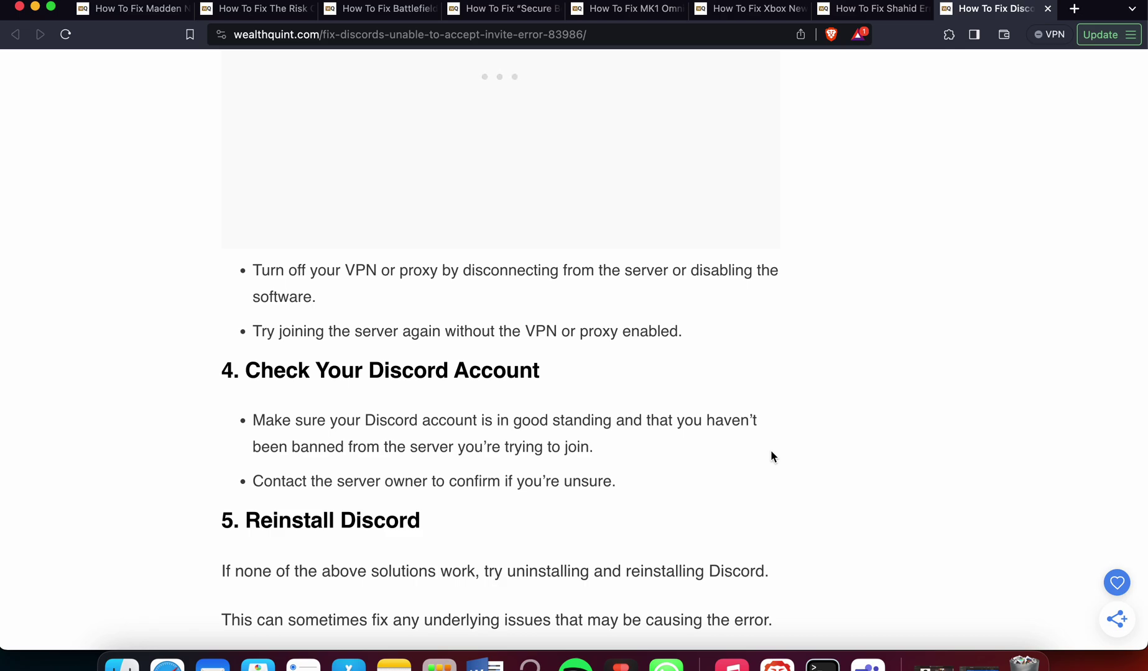
{"action": "scroll", "coordinate": [770, 457], "scroll_direction": "down", "scroll_amount": 3}
{"action": "scroll", "coordinate": [770, 456], "scroll_direction": "down", "scroll_amount": 1}
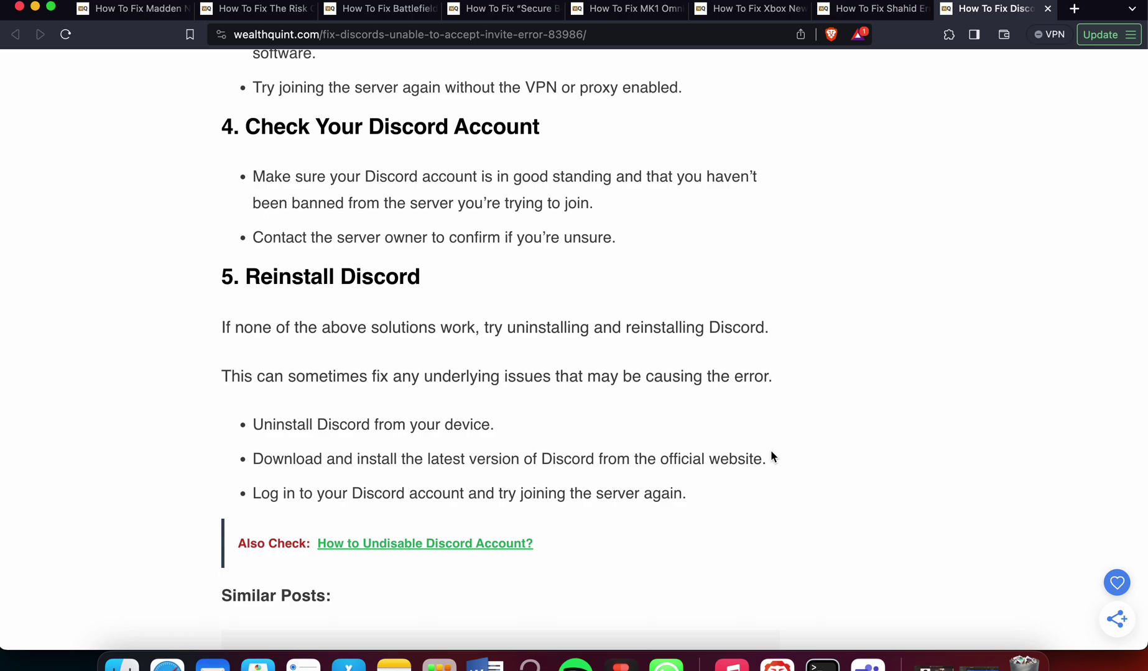
{"action": "scroll", "coordinate": [770, 451], "scroll_direction": "down", "scroll_amount": 2}
{"action": "scroll", "coordinate": [770, 451], "scroll_direction": "down", "scroll_amount": 2}
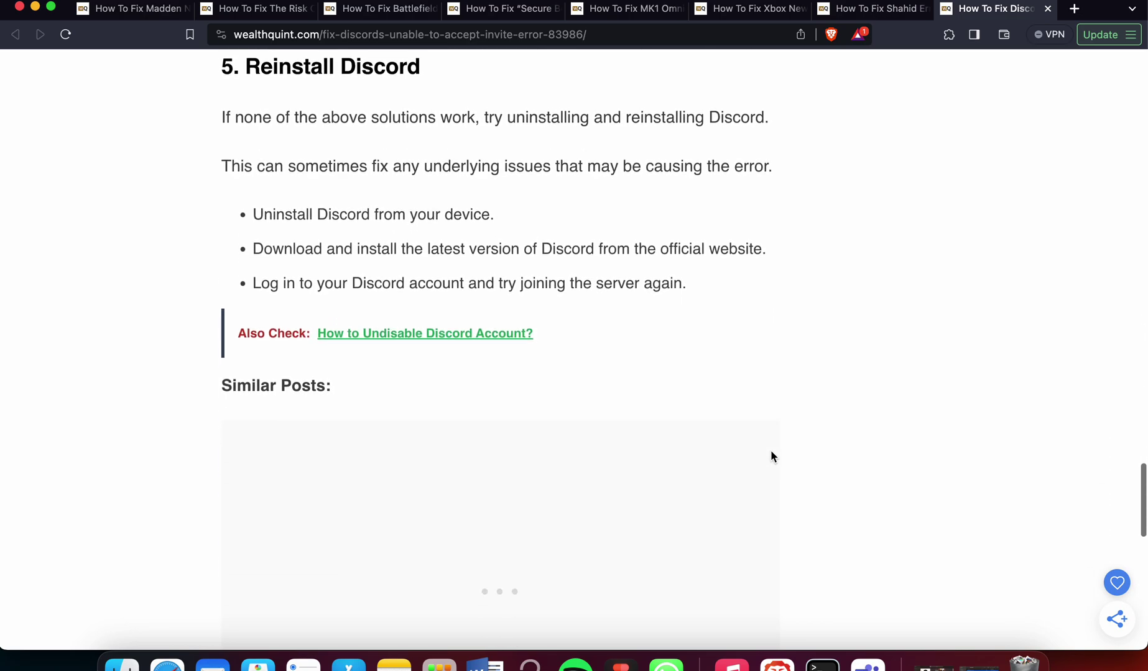
{"action": "scroll", "coordinate": [771, 451], "scroll_direction": "down", "scroll_amount": 5}
{"action": "scroll", "coordinate": [770, 457], "scroll_direction": "down", "scroll_amount": 3}
{"action": "scroll", "coordinate": [771, 457], "scroll_direction": "up", "scroll_amount": 8}
{"action": "scroll", "coordinate": [770, 462], "scroll_direction": "up", "scroll_amount": 15}
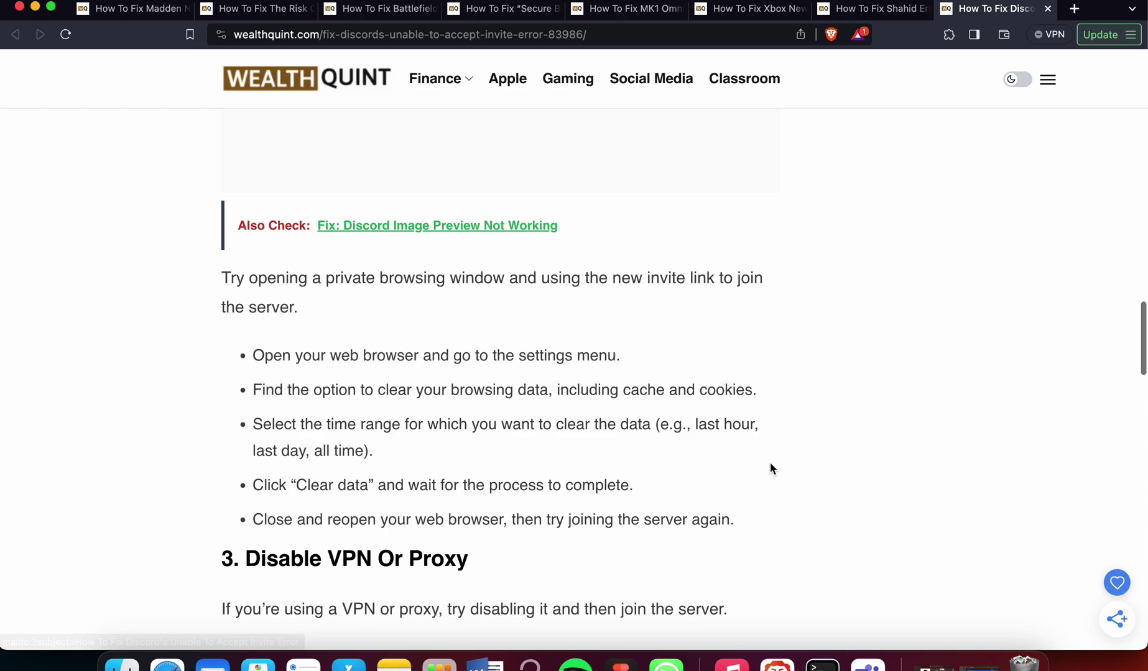
{"action": "scroll", "coordinate": [770, 467], "scroll_direction": "up", "scroll_amount": 8}
{"action": "scroll", "coordinate": [769, 467], "scroll_direction": "up", "scroll_amount": 10}
{"action": "scroll", "coordinate": [769, 467], "scroll_direction": "up", "scroll_amount": 5}
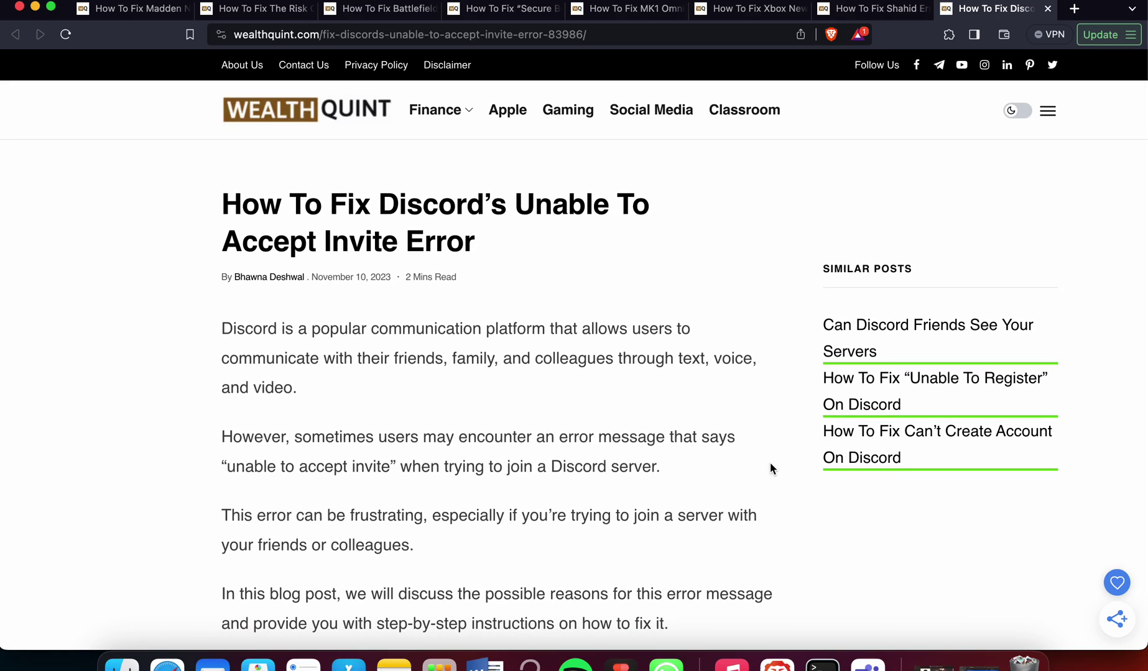